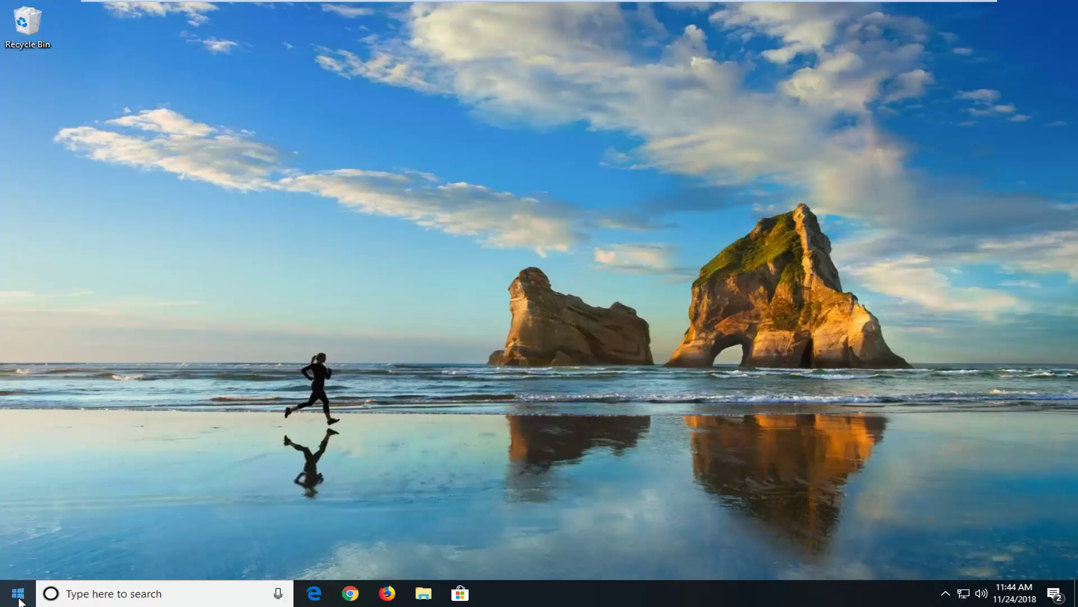
Search the Start menu for 'device manager'
click(15, 597)
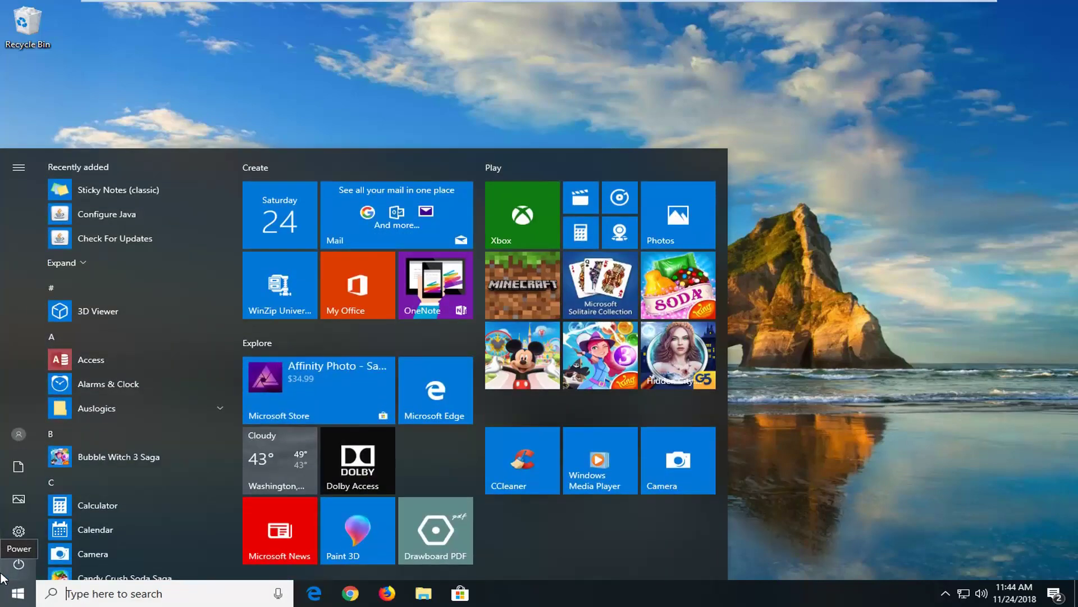
text(device manage)
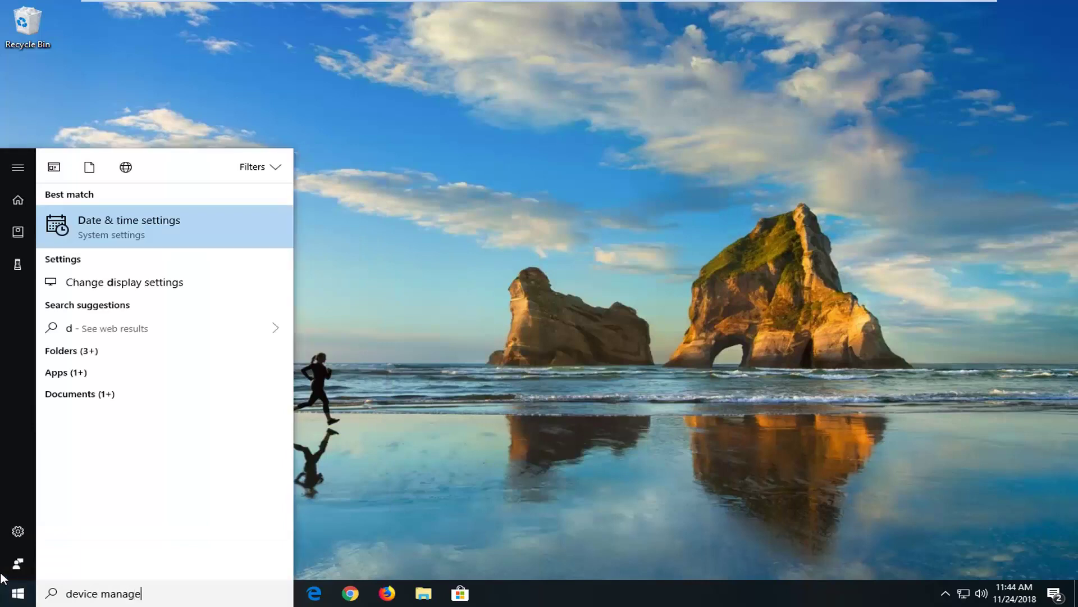
text(r)
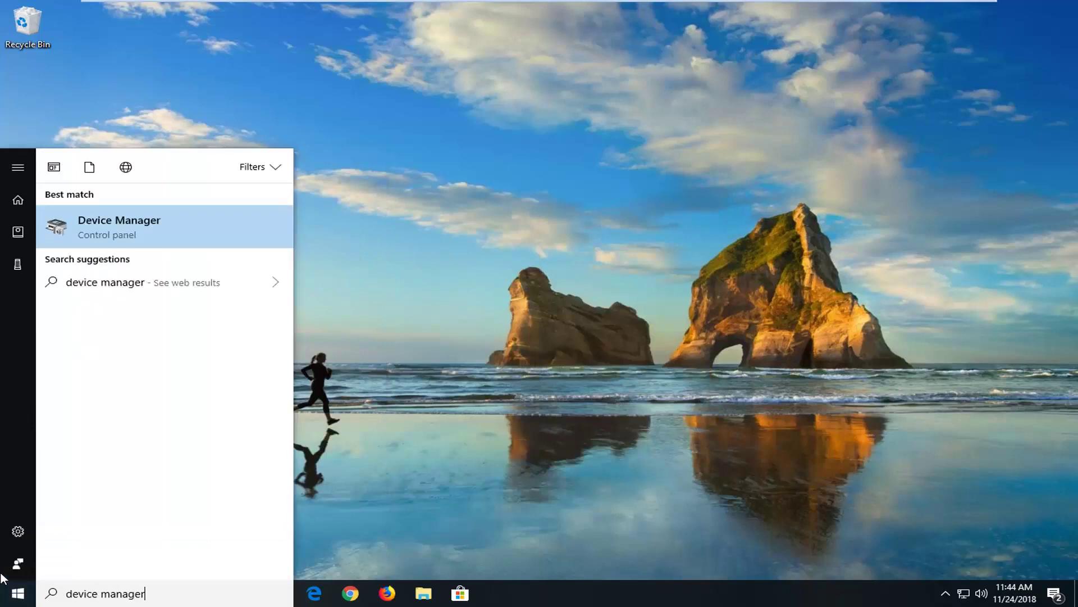
Launch Device Manager, enlarge its window, and select the Intel 82574L adapter under Network adapters
click(133, 234)
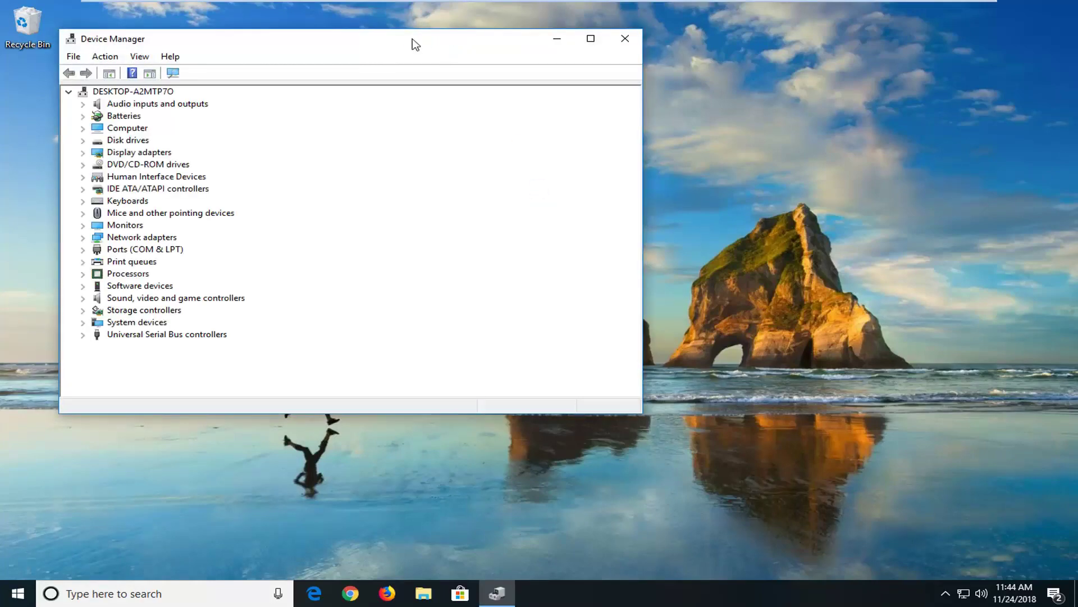
drag(414, 43, 478, 49)
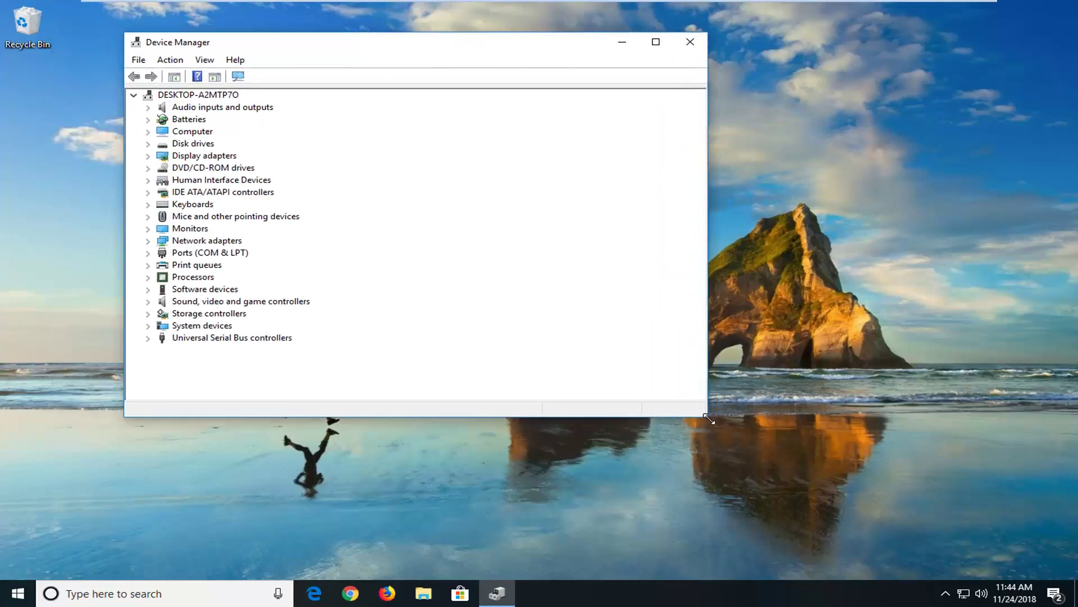
drag(709, 419, 862, 466)
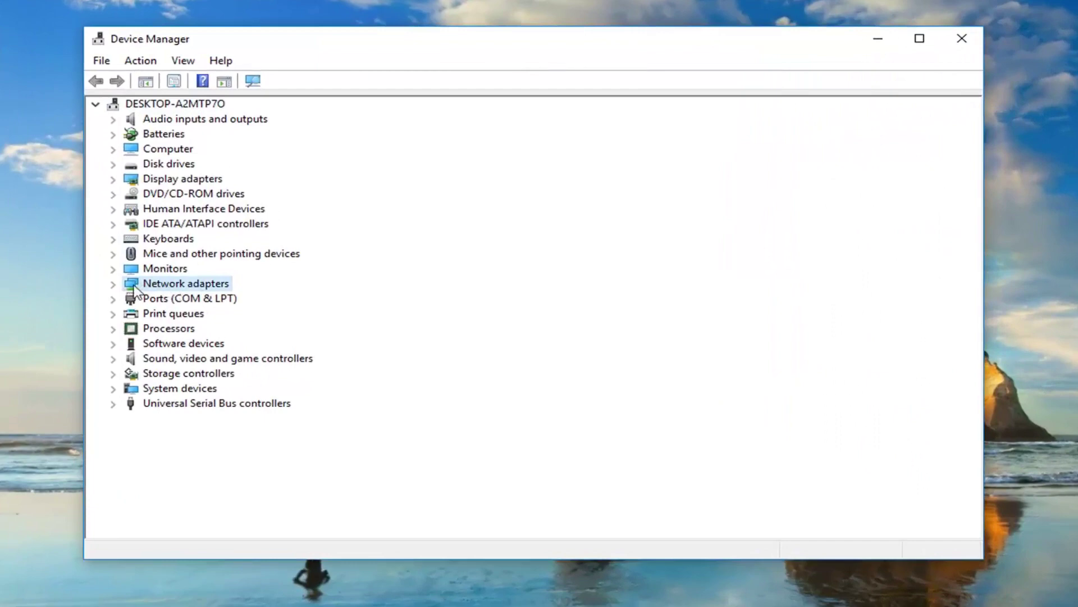
click(114, 284)
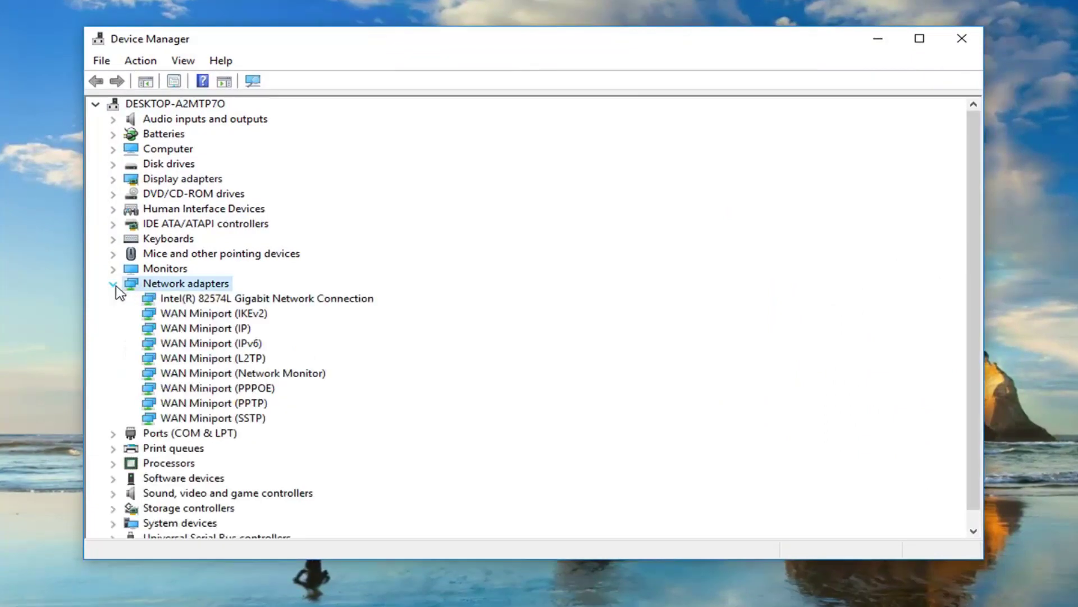
click(188, 301)
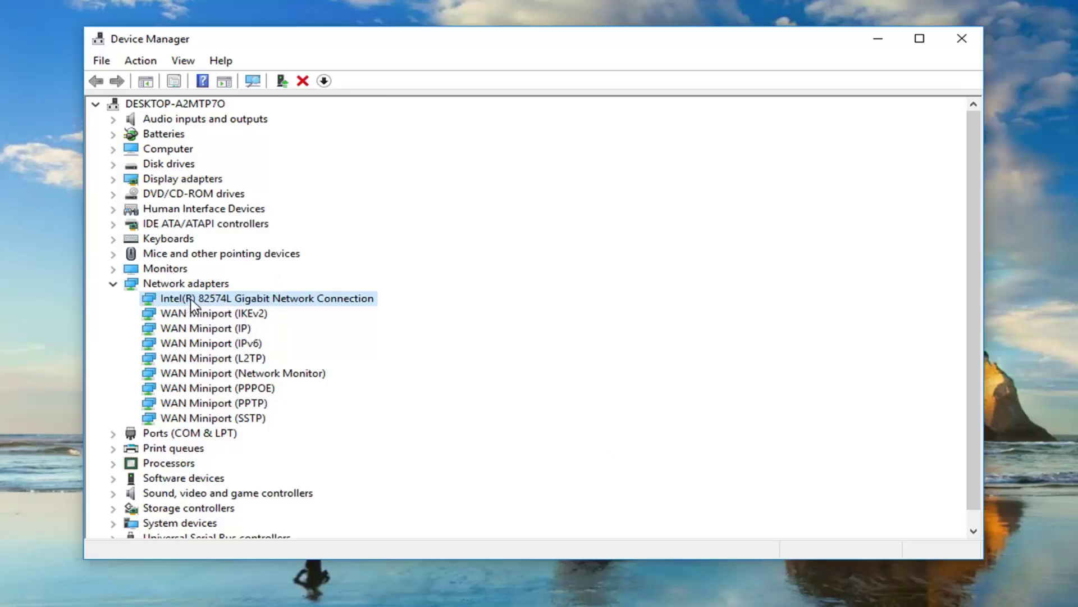
Search automatically for an Intel 82574L driver update, then return to the search-method page
right_click(227, 304)
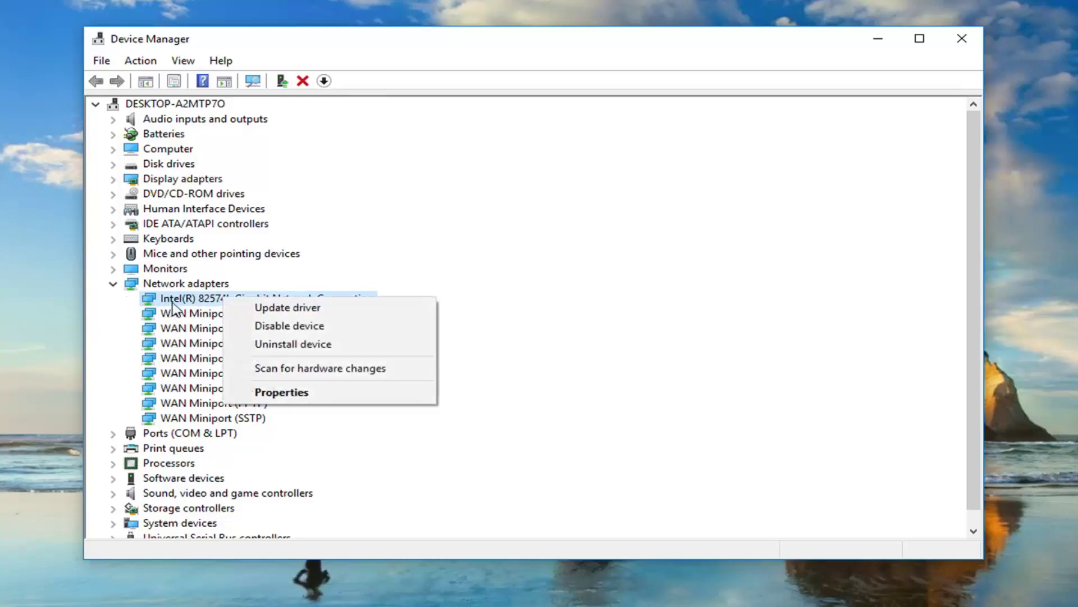
click(270, 311)
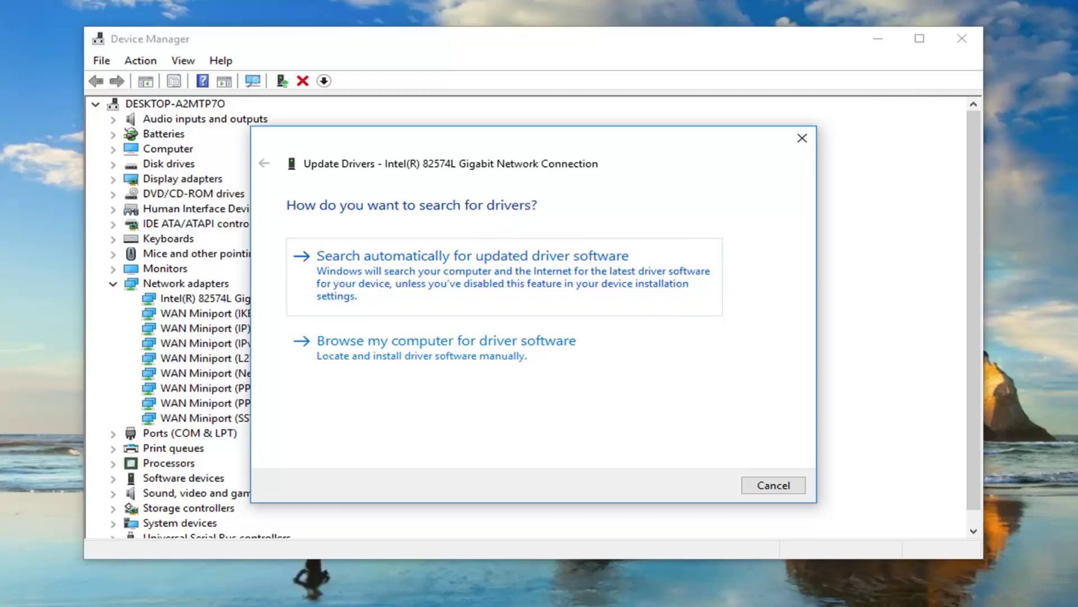
click(436, 267)
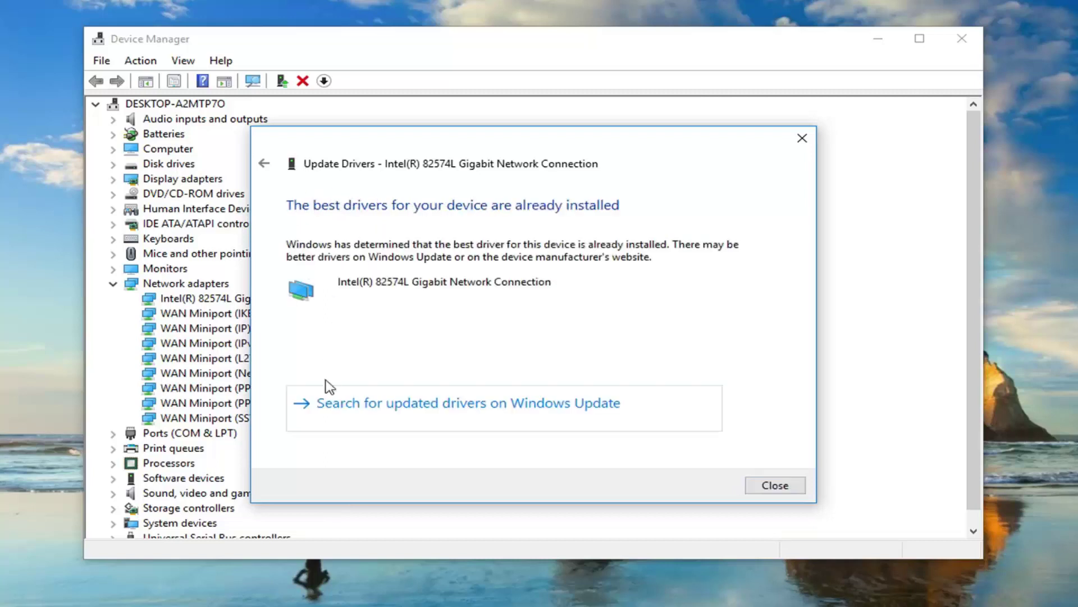
click(267, 164)
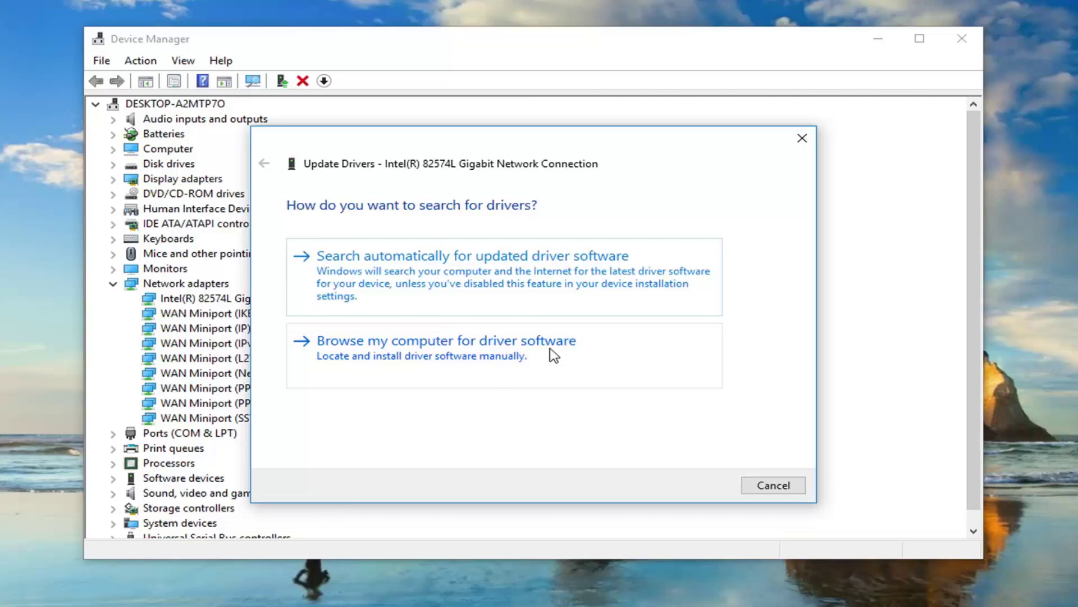
Install the Intel(R) 82574L driver from the computer's available driver list and close the wizard
click(420, 365)
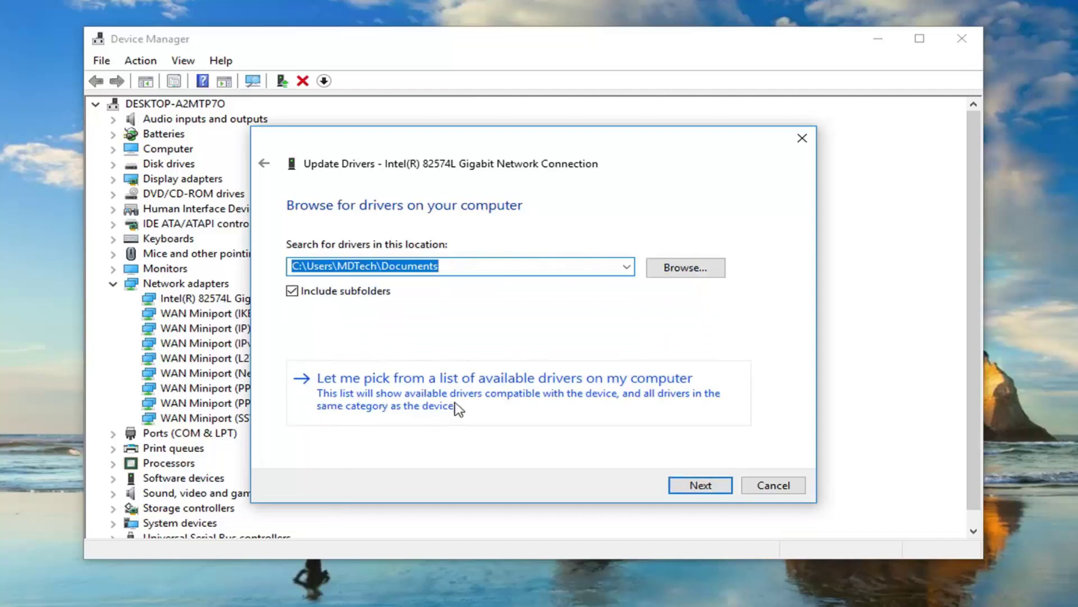
click(587, 392)
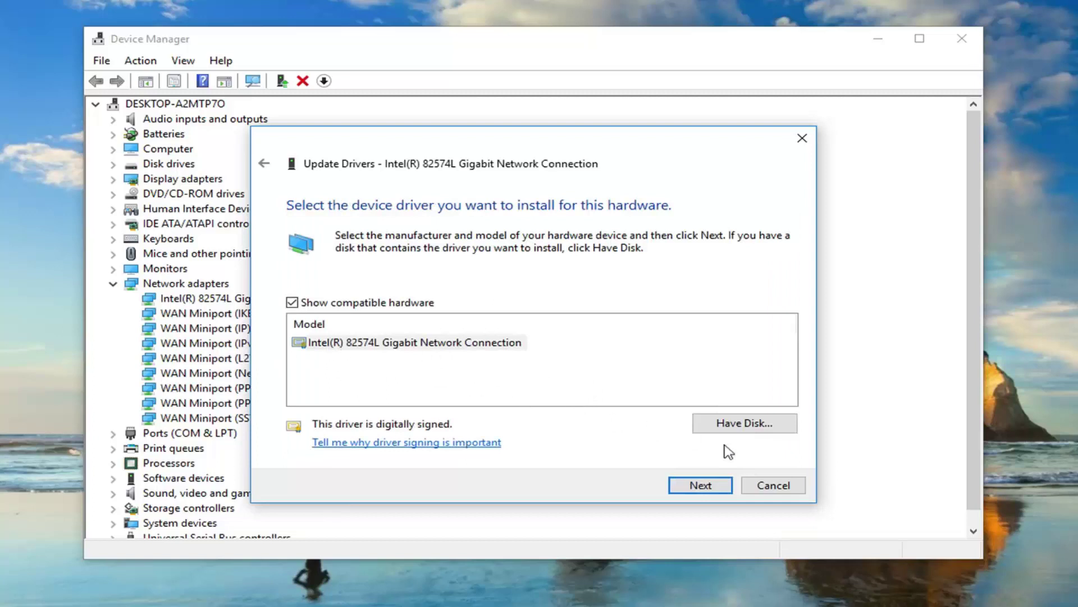
click(357, 349)
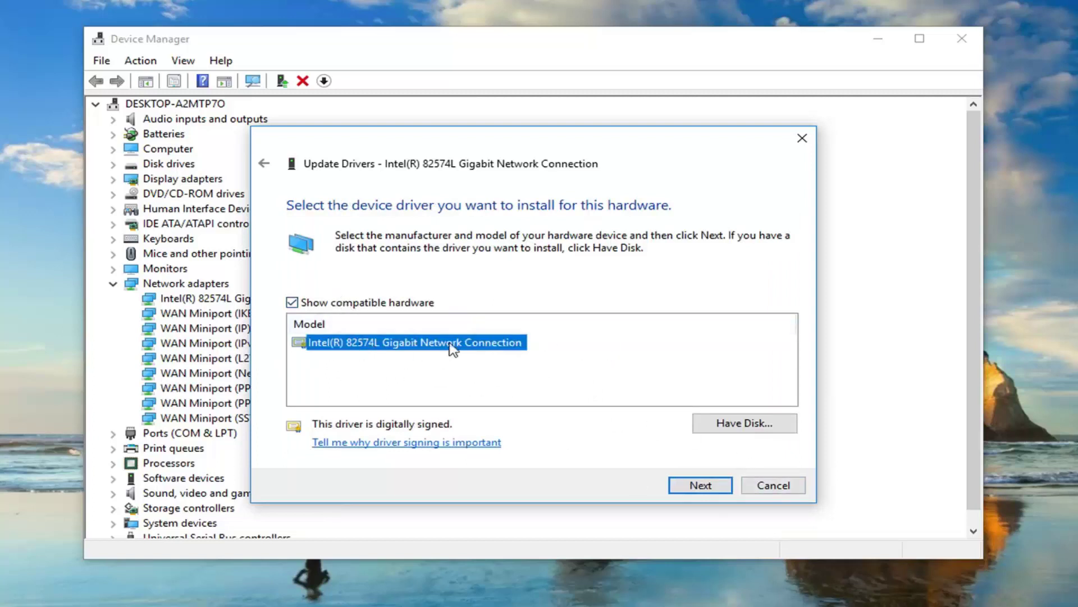
click(699, 486)
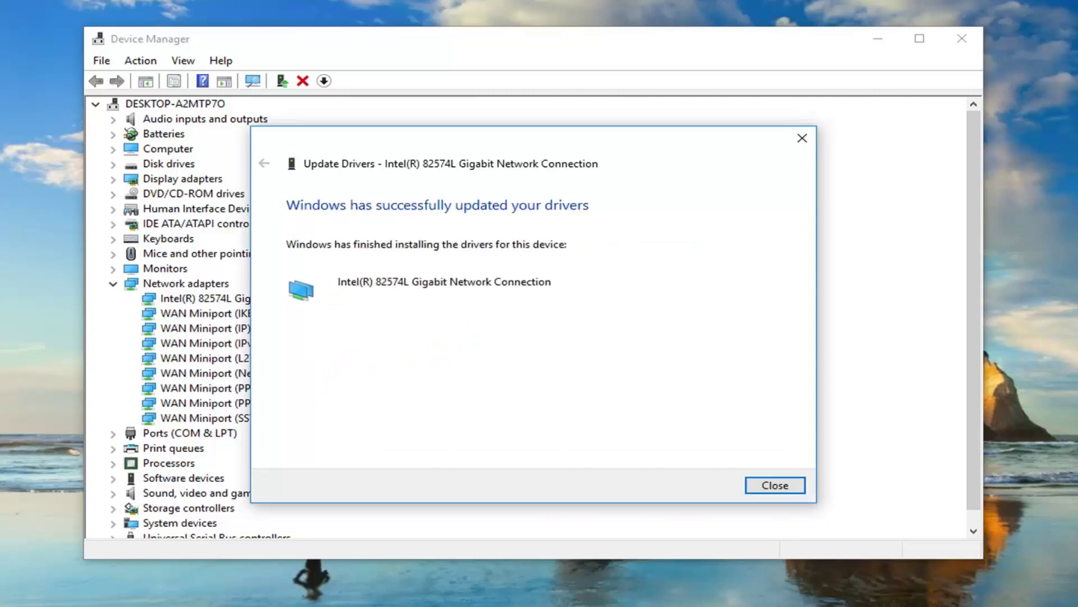
click(802, 139)
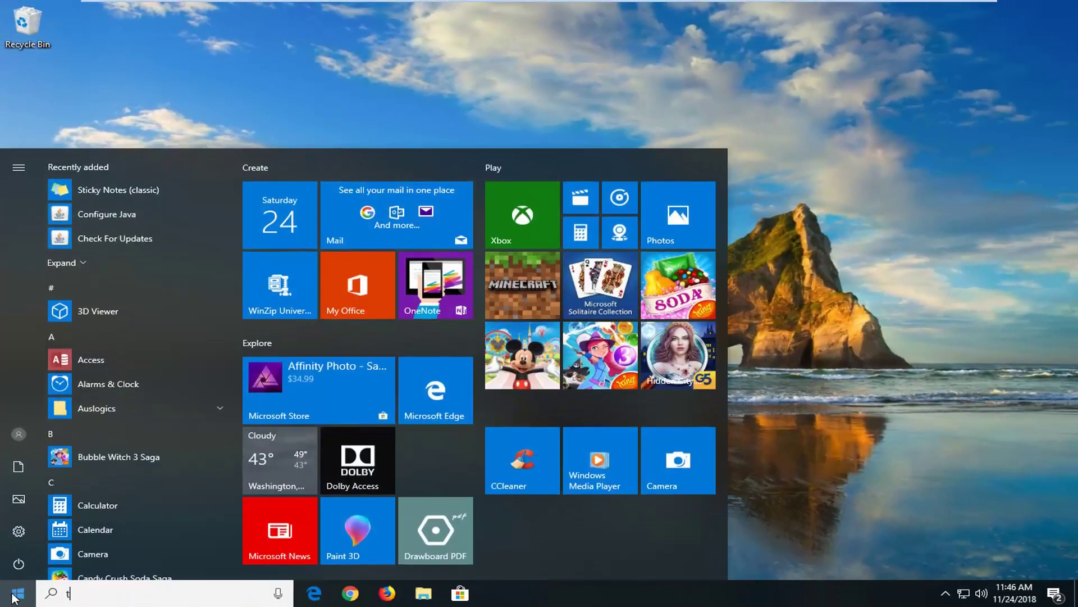
Search 'troubleshooting' and open the Troubleshoot settings page
text(ng)
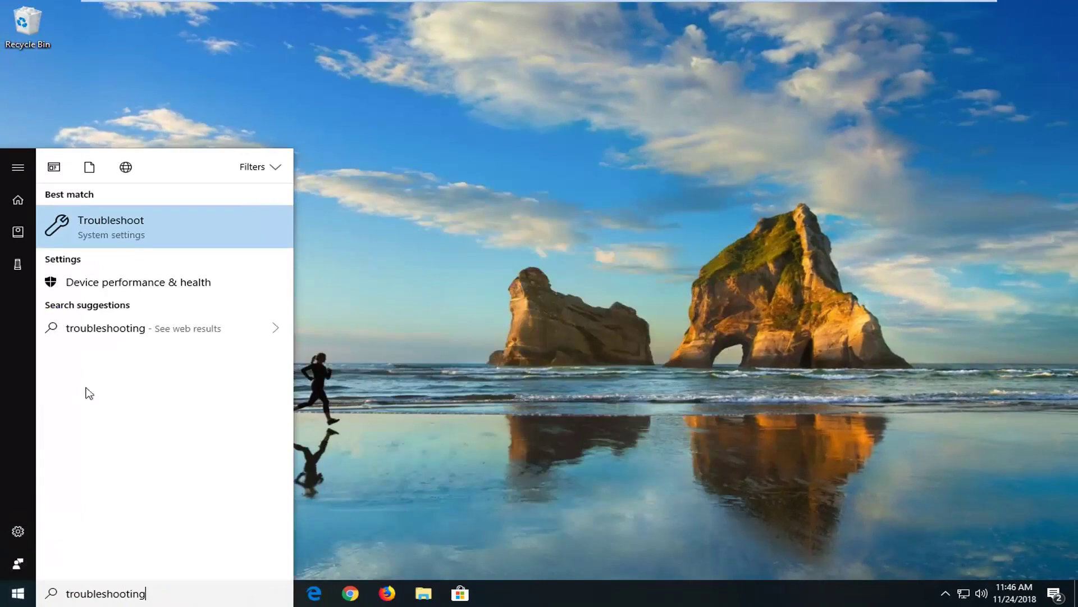
click(106, 223)
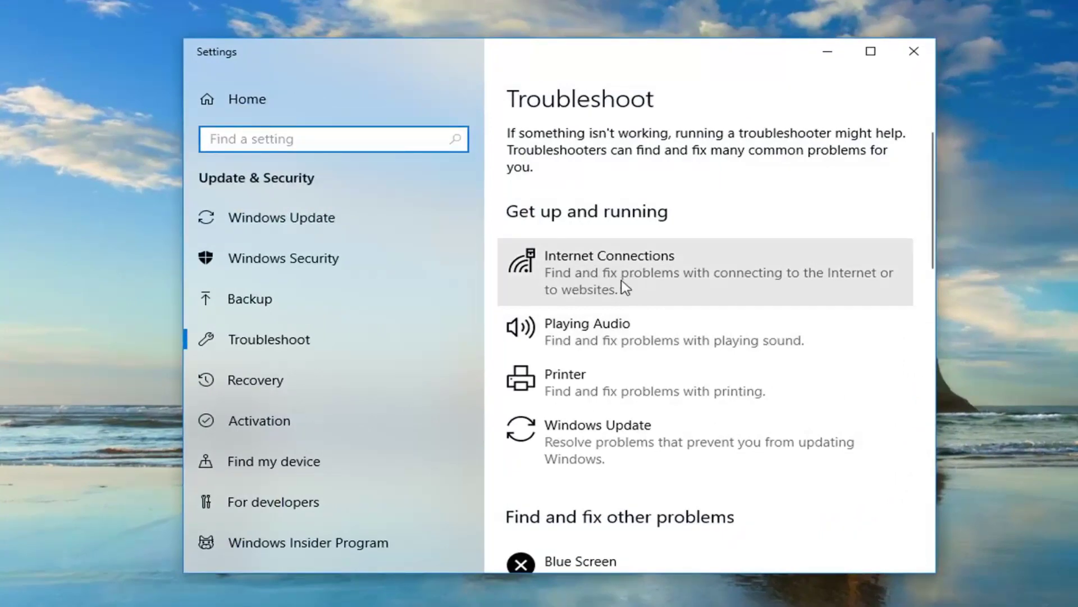
Run the Internet Connections troubleshooter, then dismiss it at the issue-selection prompt
click(687, 287)
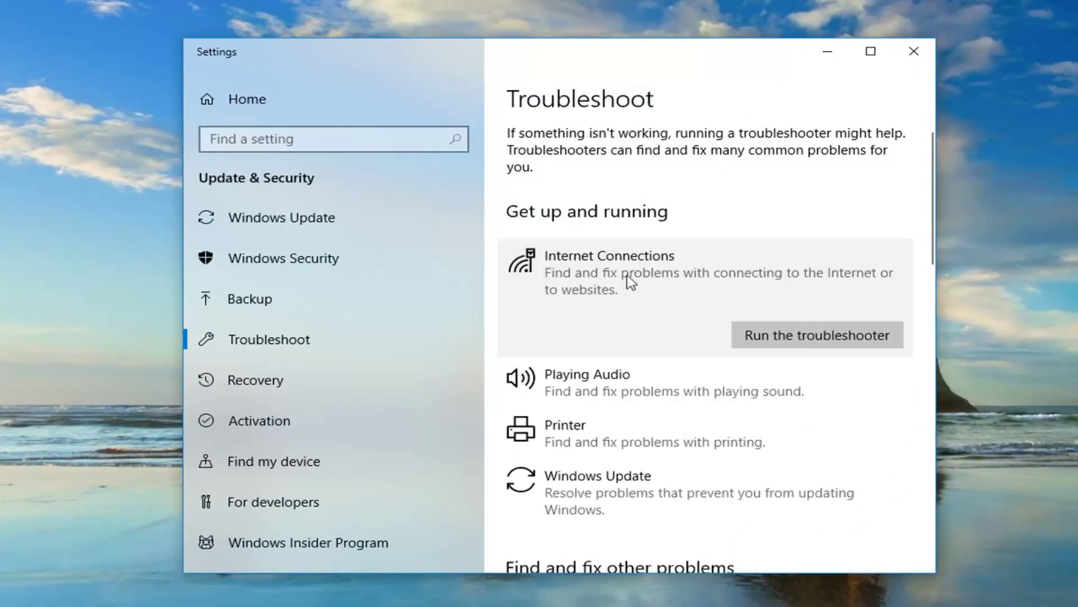
click(794, 337)
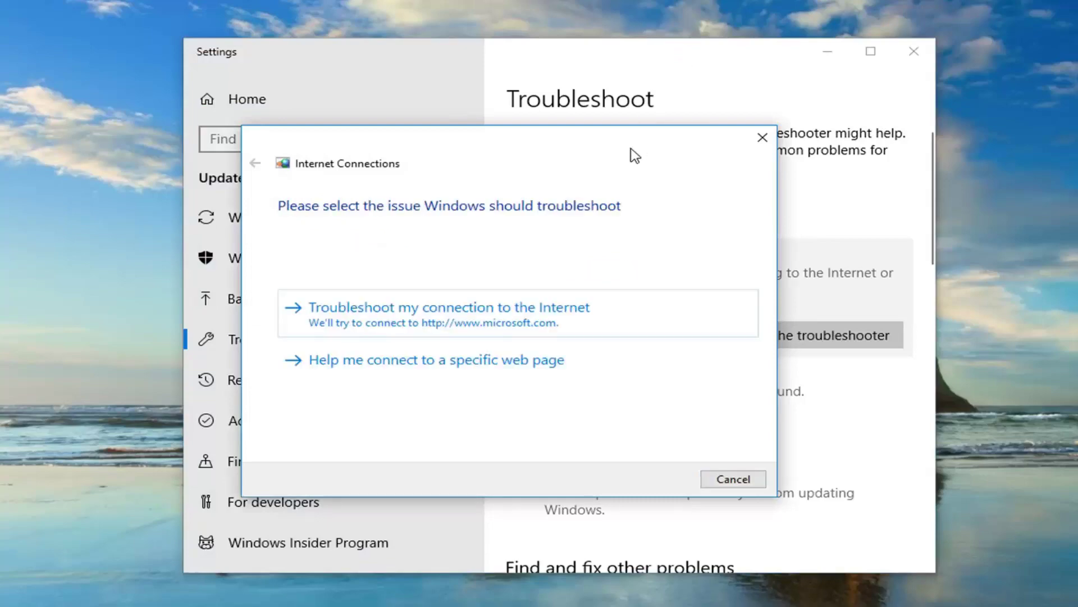
drag(578, 170, 186, 185)
scroll(852, 353, down, 5)
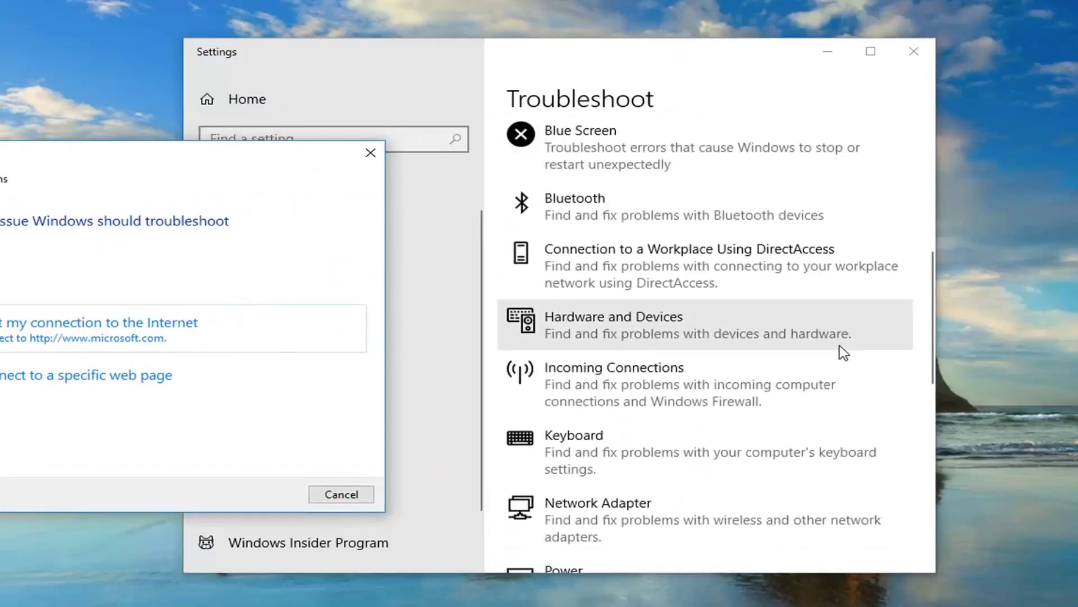
scroll(843, 352, up, 10)
key(Escape)
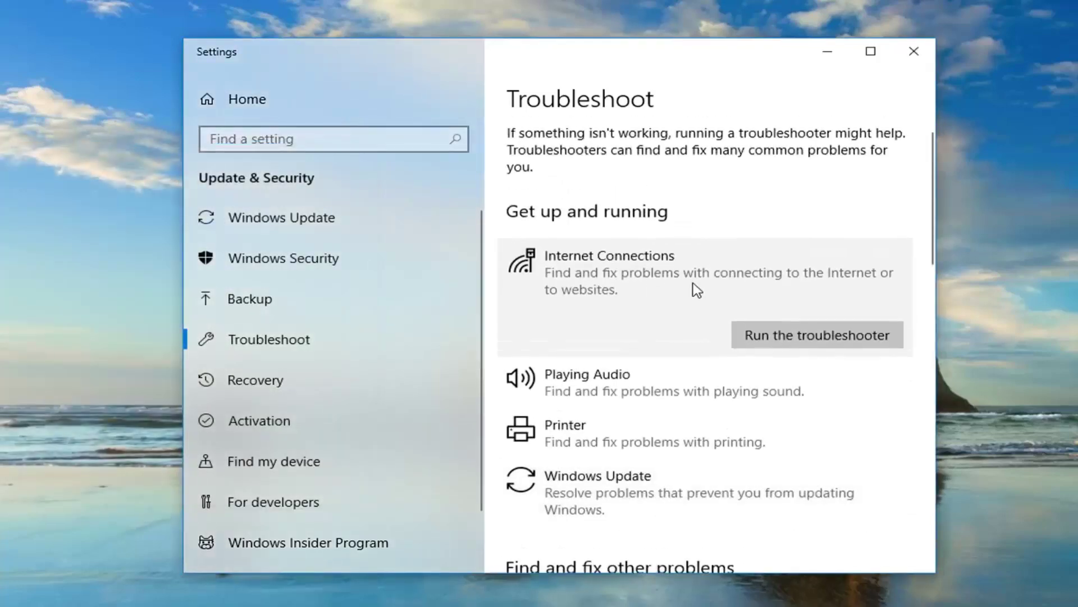
Run the Network Adapter troubleshooter and close its 'couldn't identify the problem' result
scroll(731, 365, down, 8)
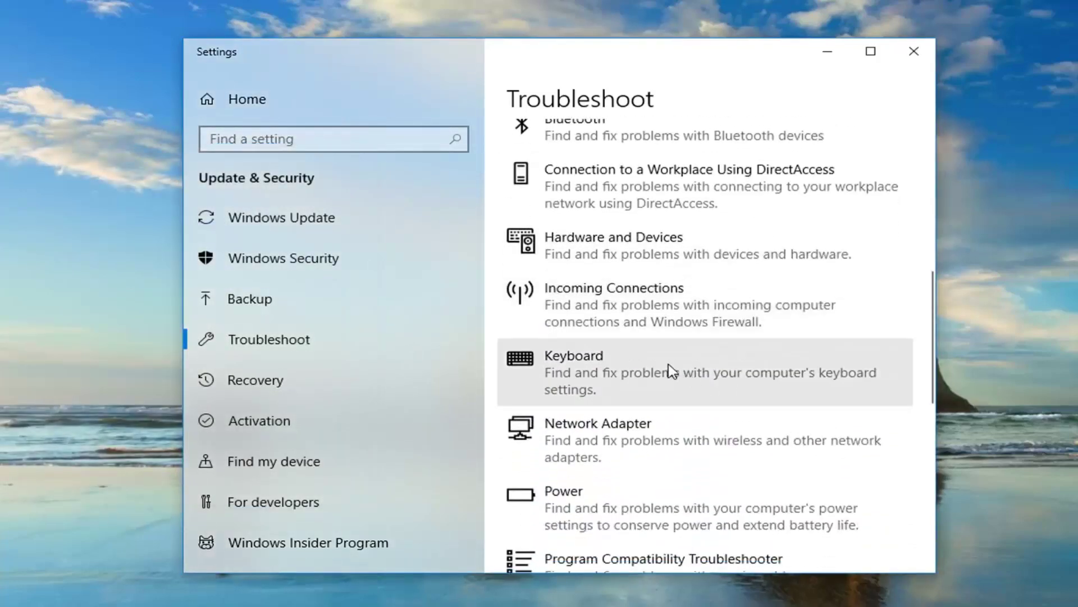
click(620, 458)
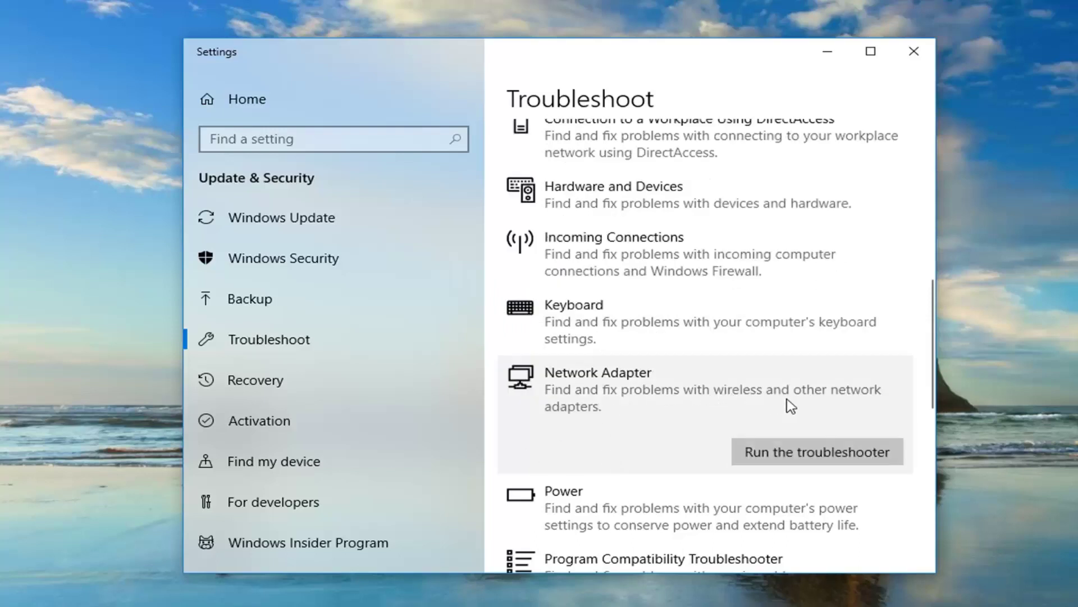
click(775, 459)
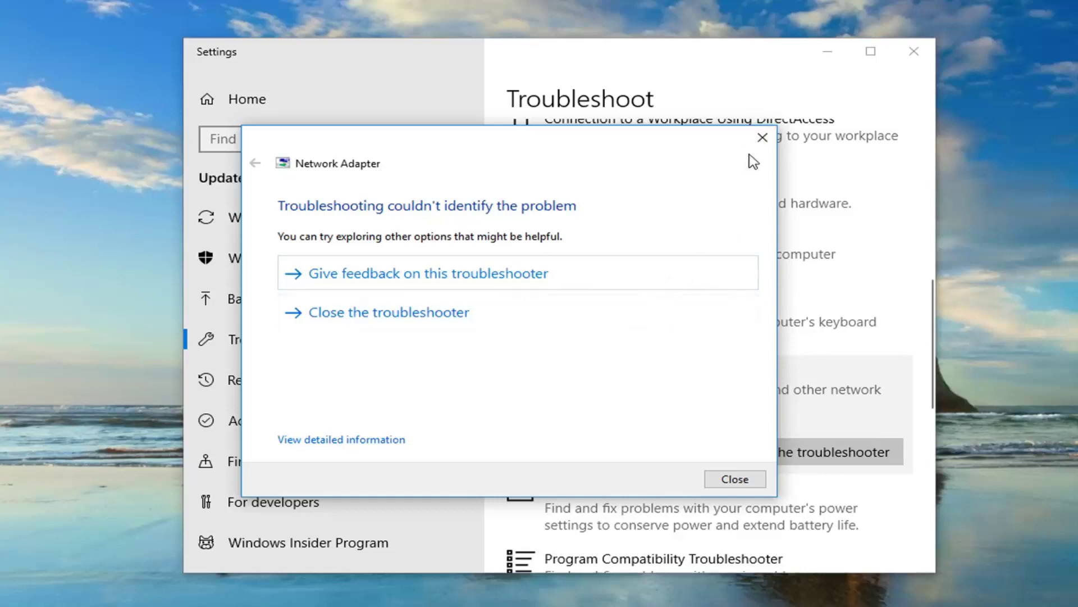
click(762, 137)
Close the Settings window to return to the desktop
scroll(684, 315, up, 8)
click(823, 313)
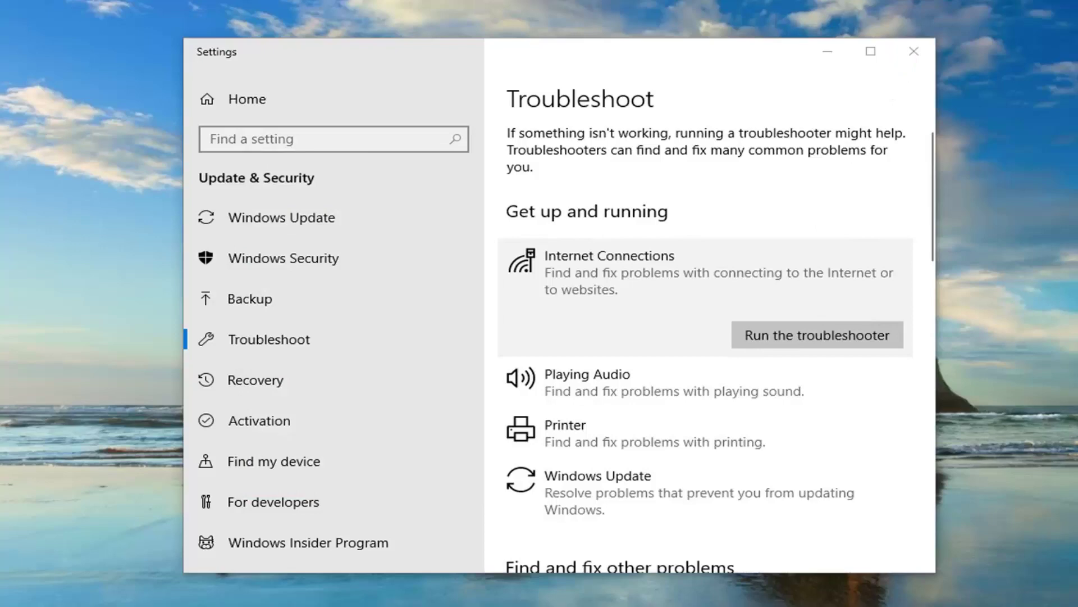
click(911, 47)
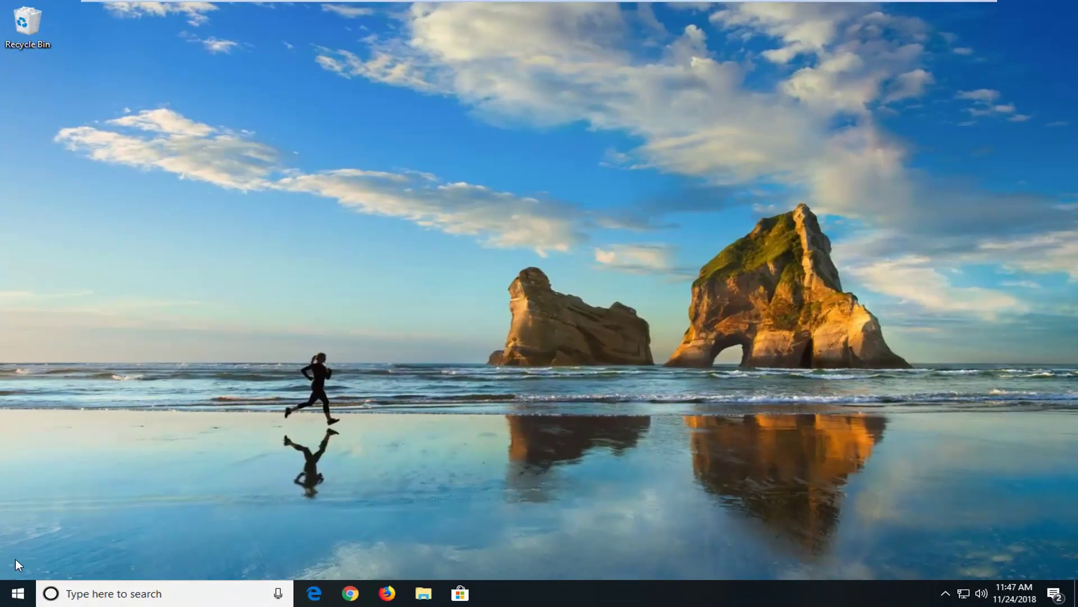
Launch Command Prompt as administrator from the Start menu and approve User Account Control
click(10, 599)
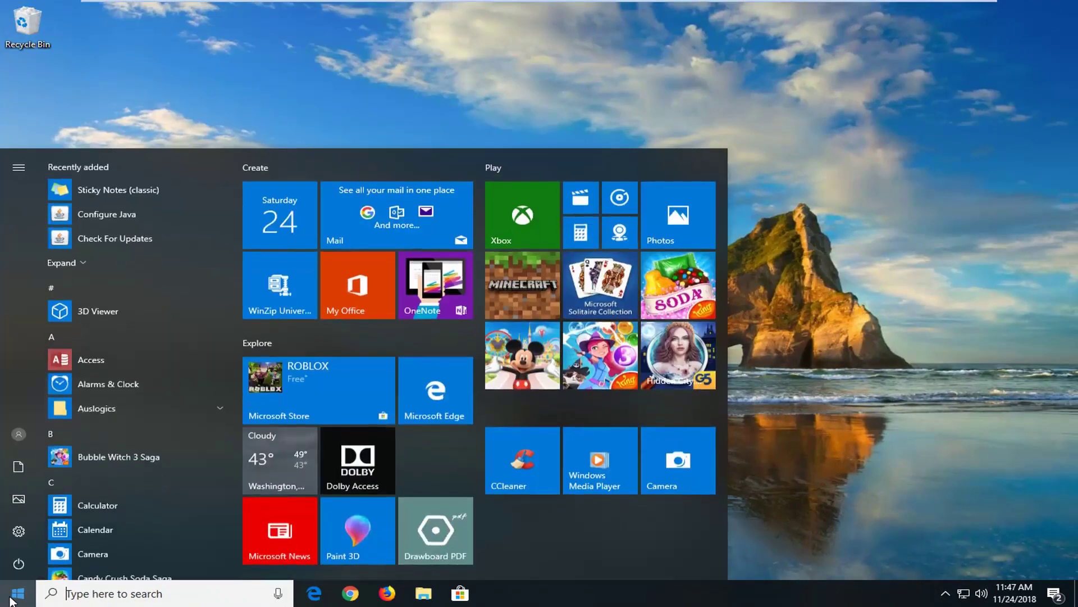
text(command prompt)
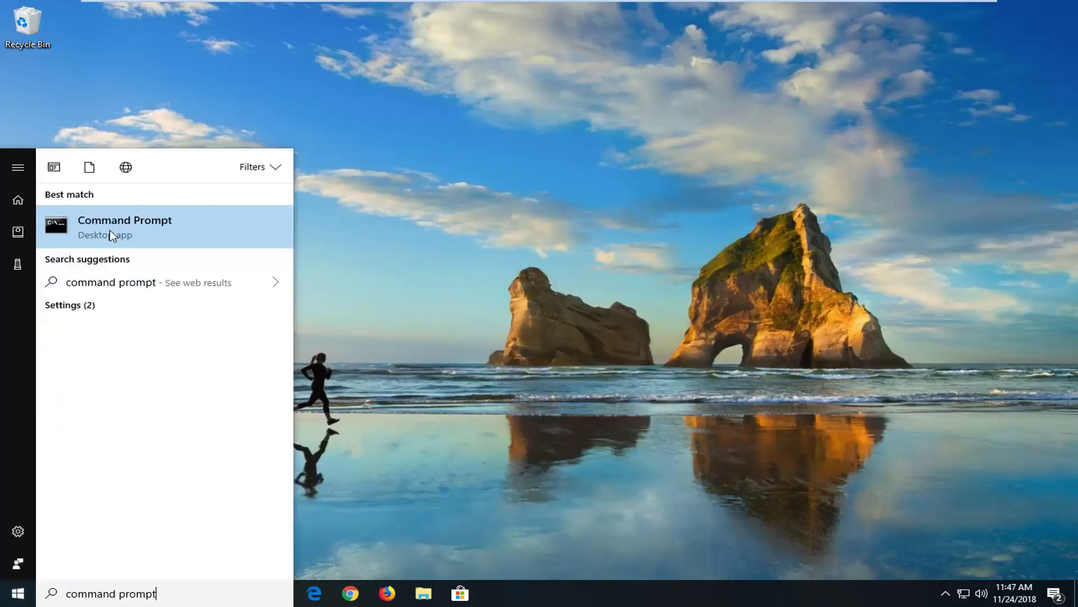
right_click(123, 230)
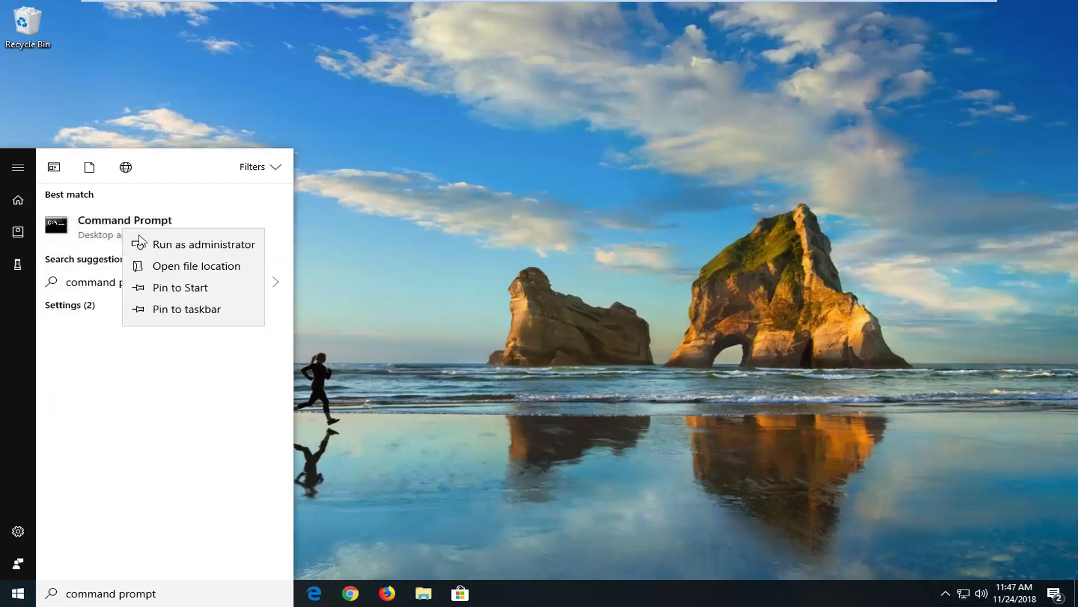
click(146, 243)
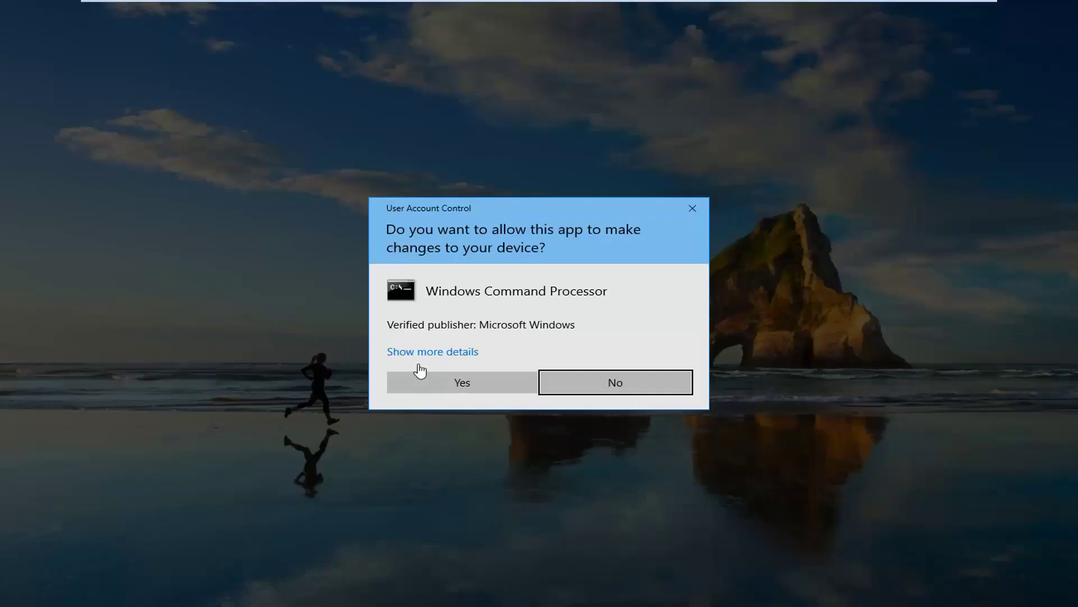
click(429, 380)
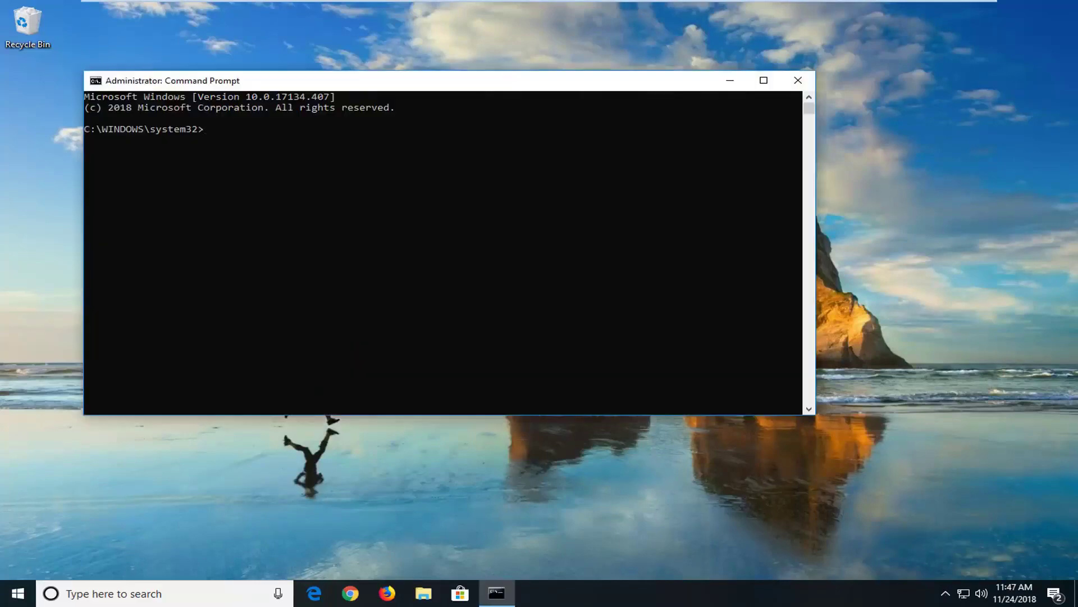
Run ipconfig /flushdns to clear the DNS Resolver Cache
drag(230, 81, 329, 91)
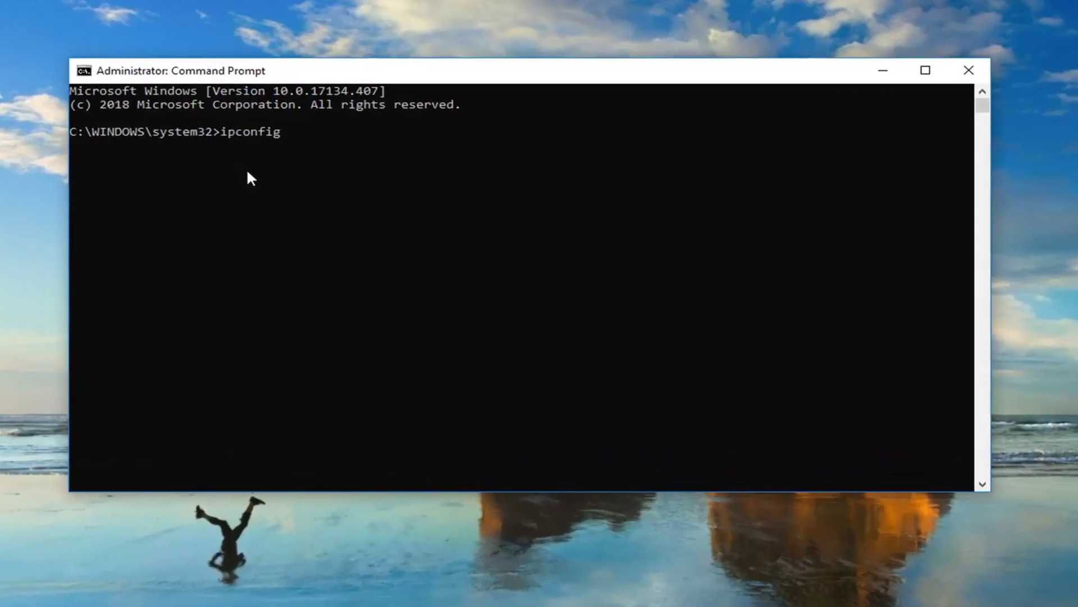
text(/flushdns)
key(Return)
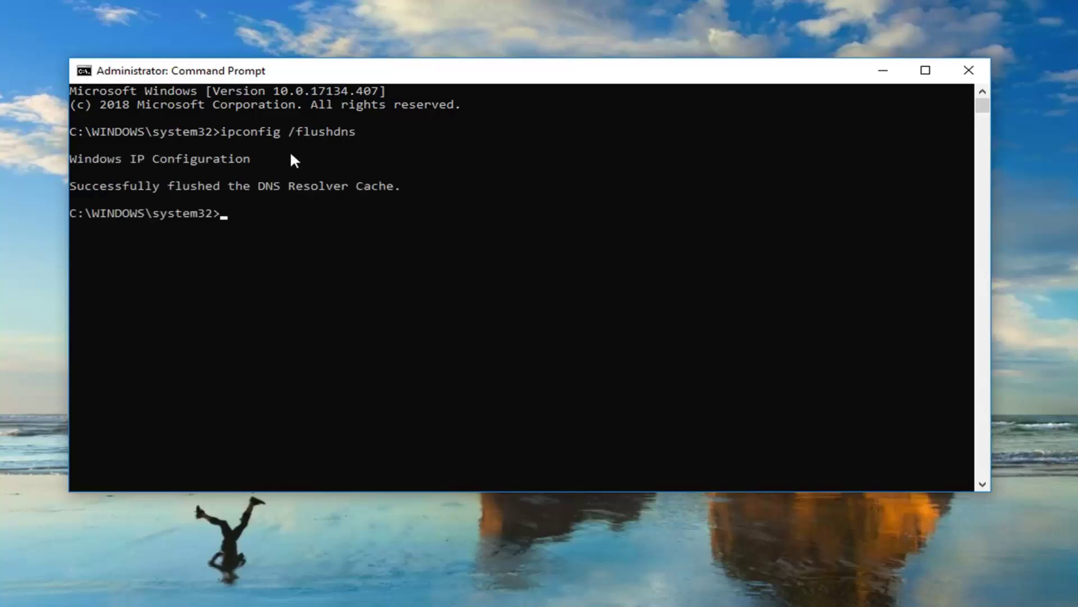